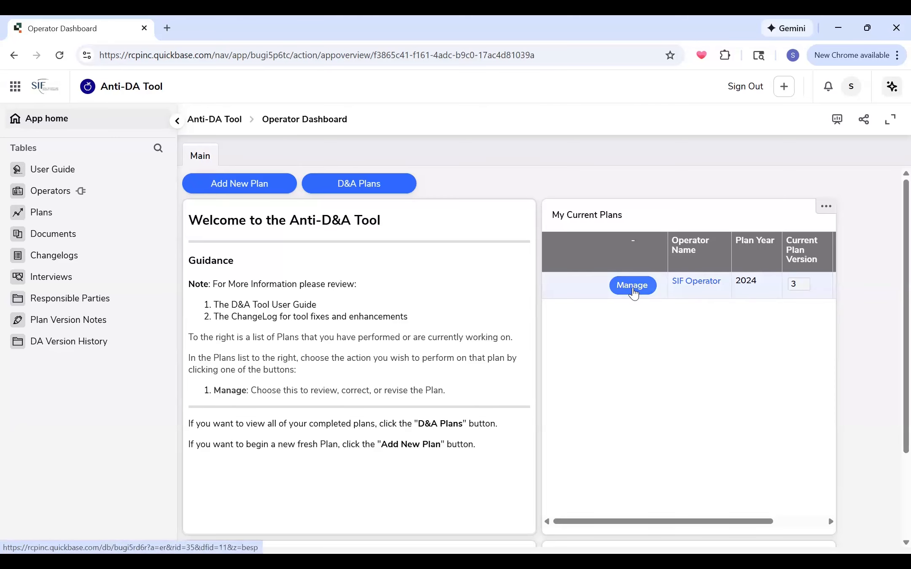
- Open the 2024 SIF Operator plan from the current plans, check the Operator Name and Plan Year choices, and start revising it
click(632, 286)
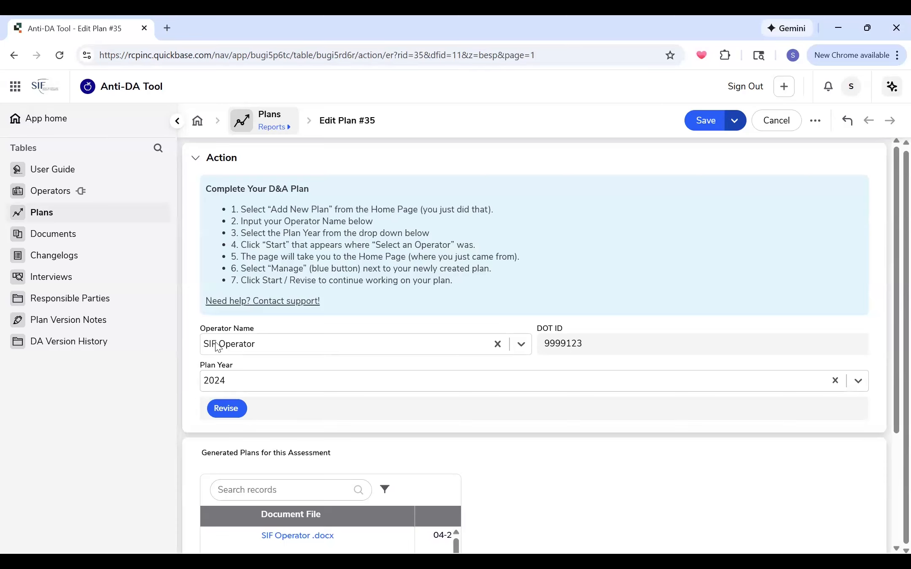
click(521, 344)
click(518, 326)
click(859, 381)
scroll(865, 372, down, 1)
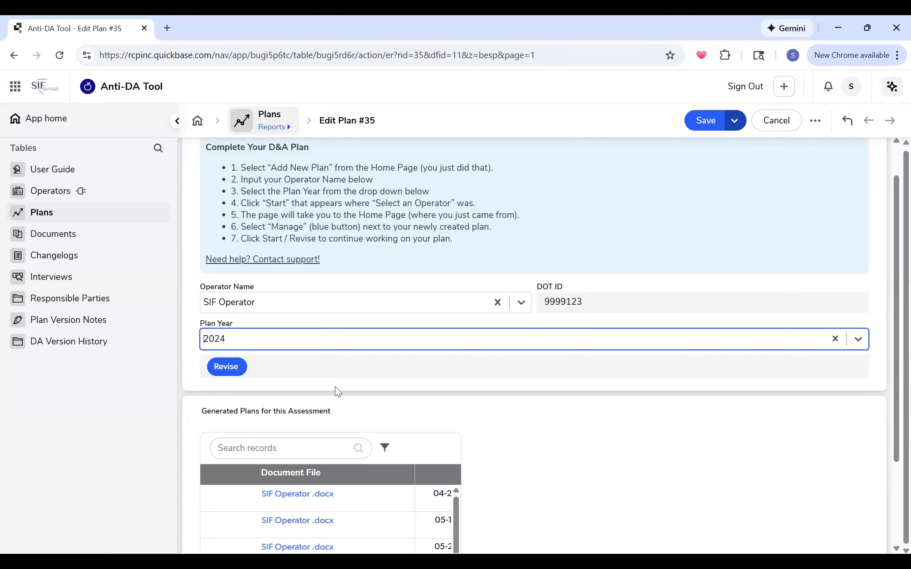
scroll(262, 418, up, 1)
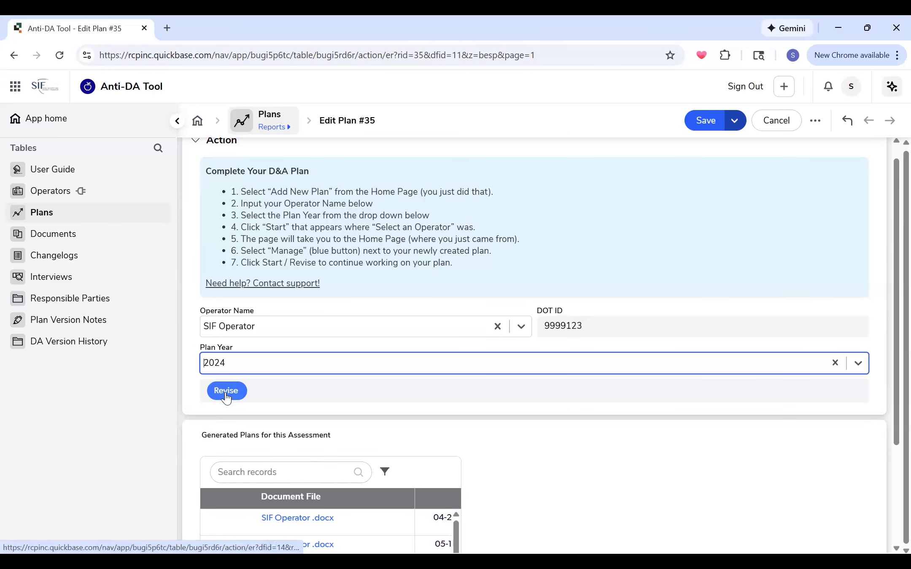
scroll(230, 411, up, 1)
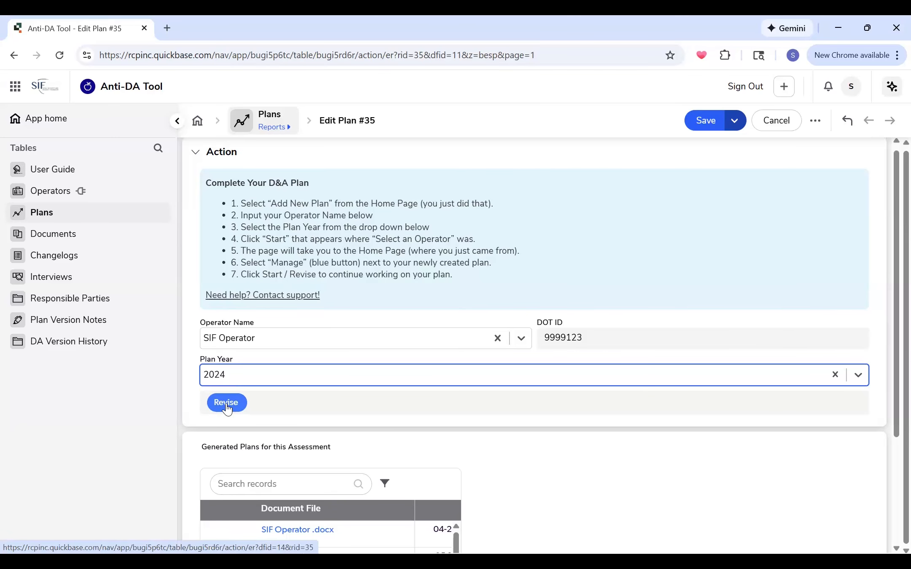
click(227, 404)
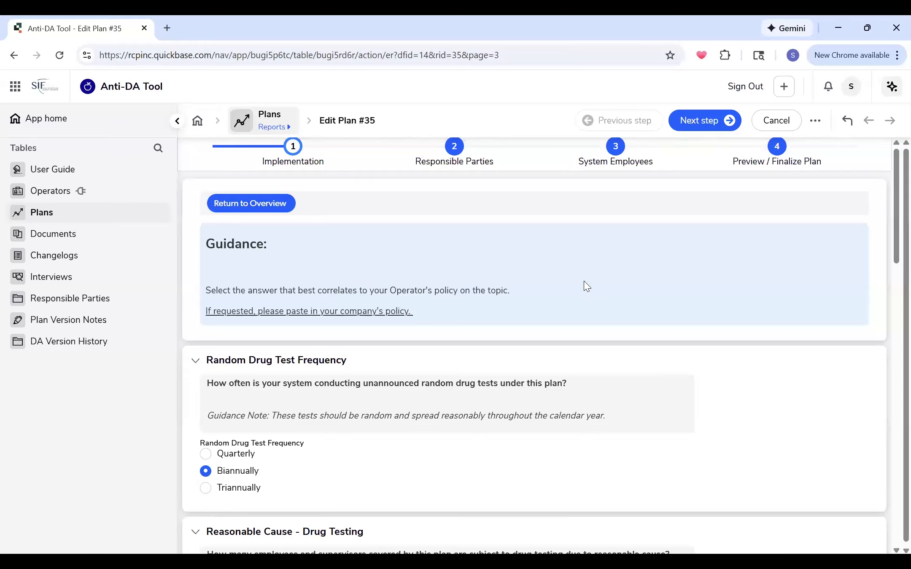
- Review the Implementation questions and selected answers from Random Drug Test Frequency through Refusal To Submit
scroll(542, 325, down, 2)
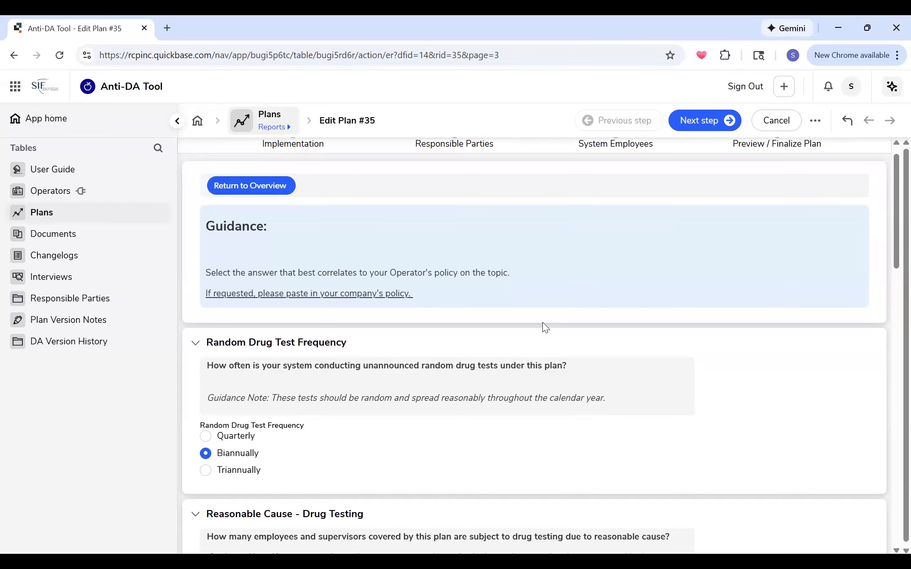
scroll(599, 253, down, 1)
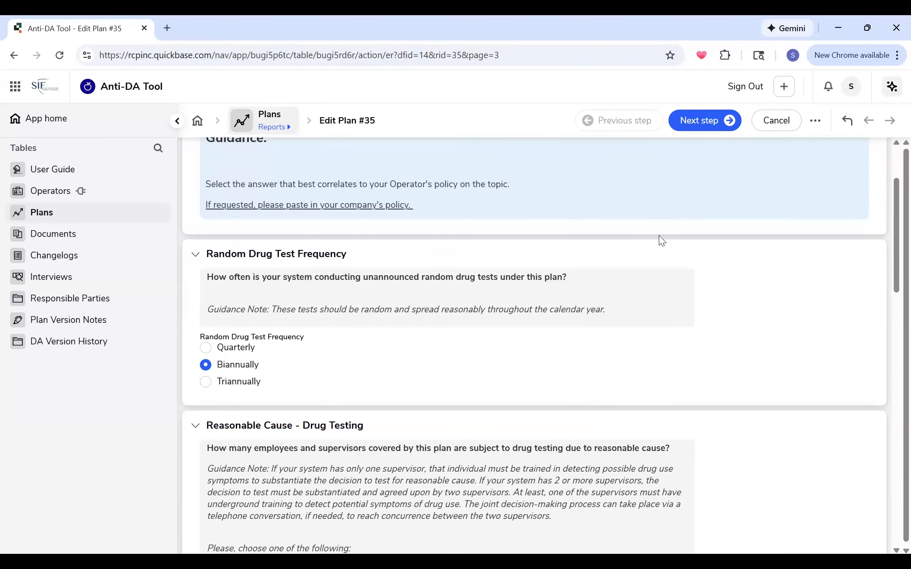
scroll(660, 240, down, 1)
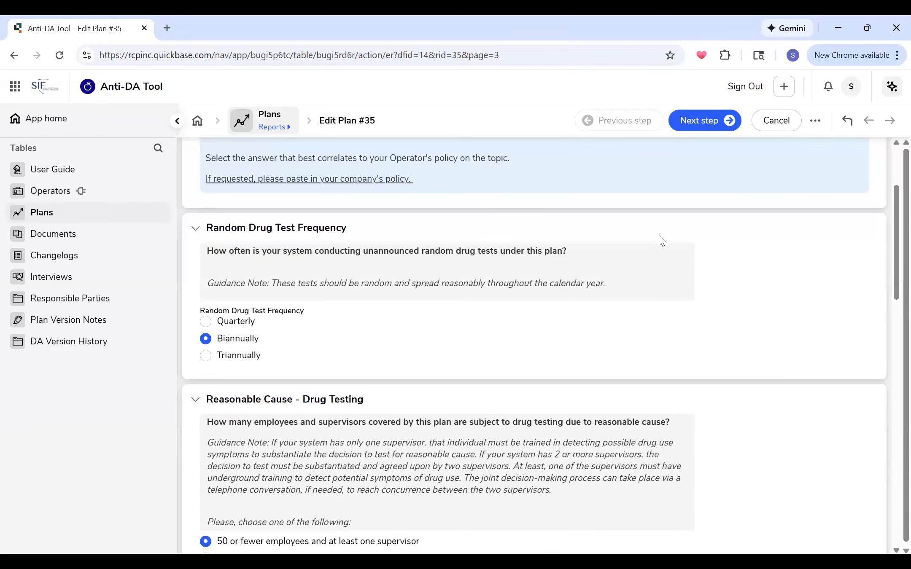
scroll(662, 241, down, 4)
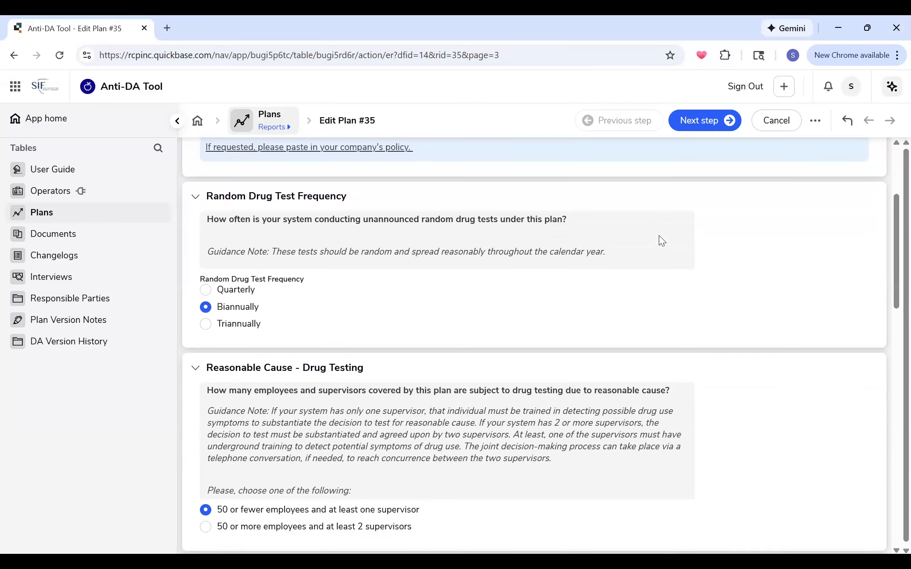
scroll(661, 241, down, 7)
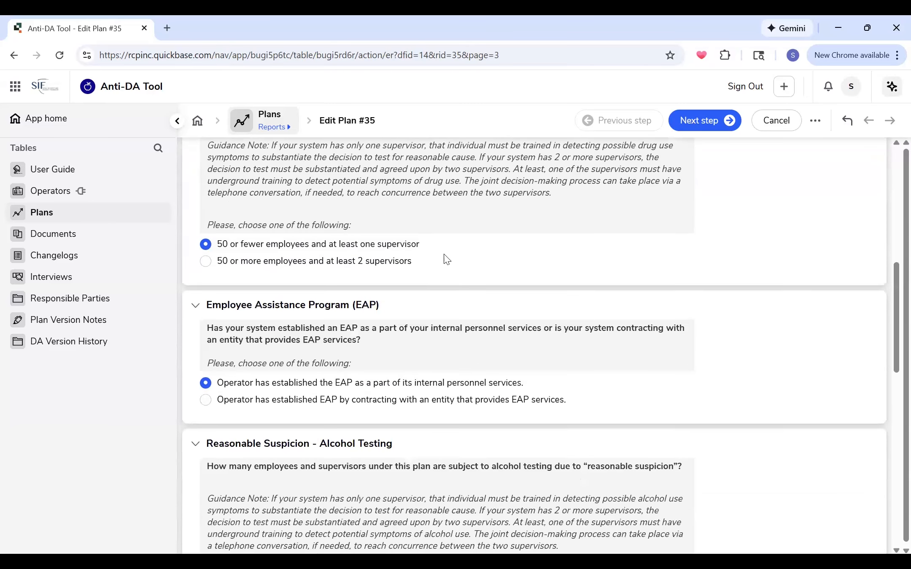
scroll(542, 274, down, 3)
scroll(547, 260, down, 4)
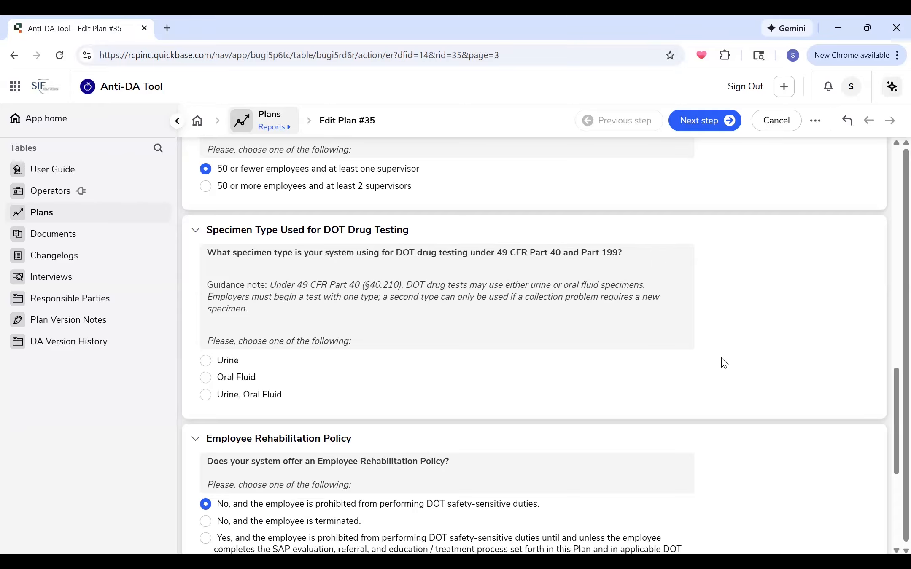
scroll(708, 320, down, 1)
scroll(713, 309, down, 1)
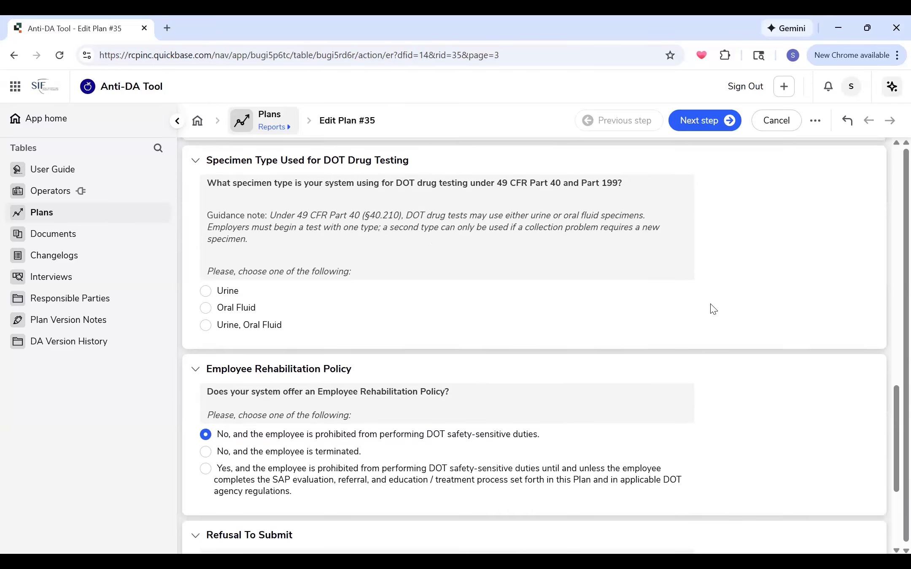
scroll(711, 309, down, 4)
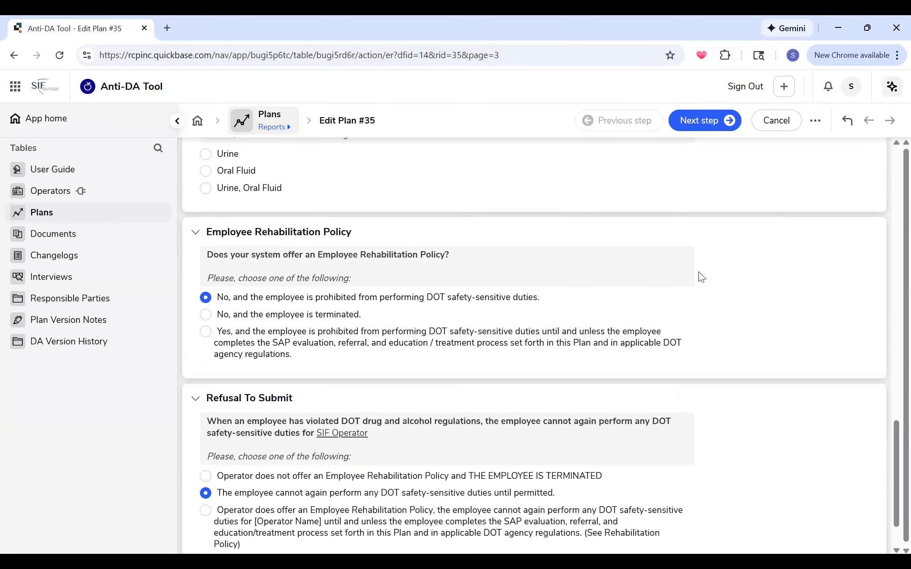
scroll(702, 277, down, 2)
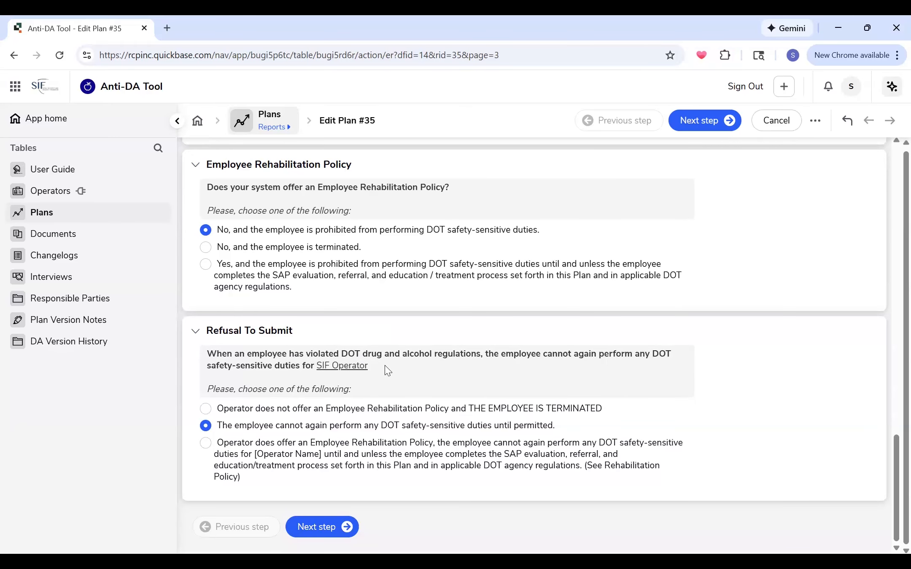
- Advance to Responsible Parties and examine the completed-section checkboxes and the Requirement Control Panel options
click(317, 531)
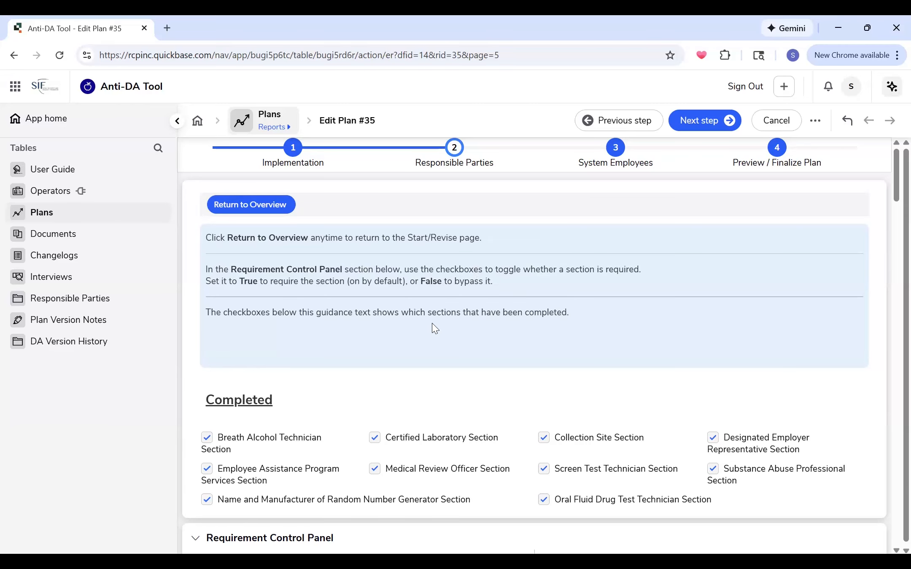
scroll(244, 344, down, 2)
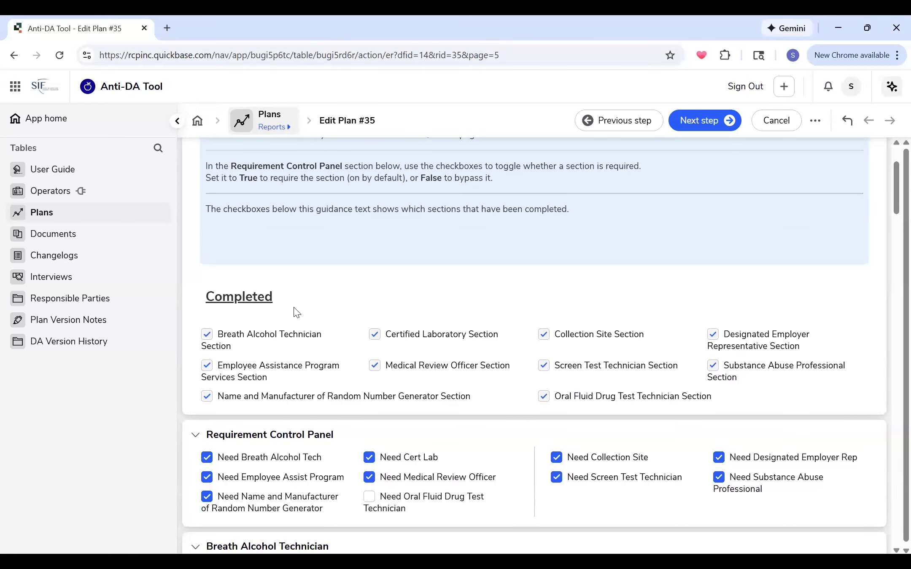
scroll(478, 347, down, 1)
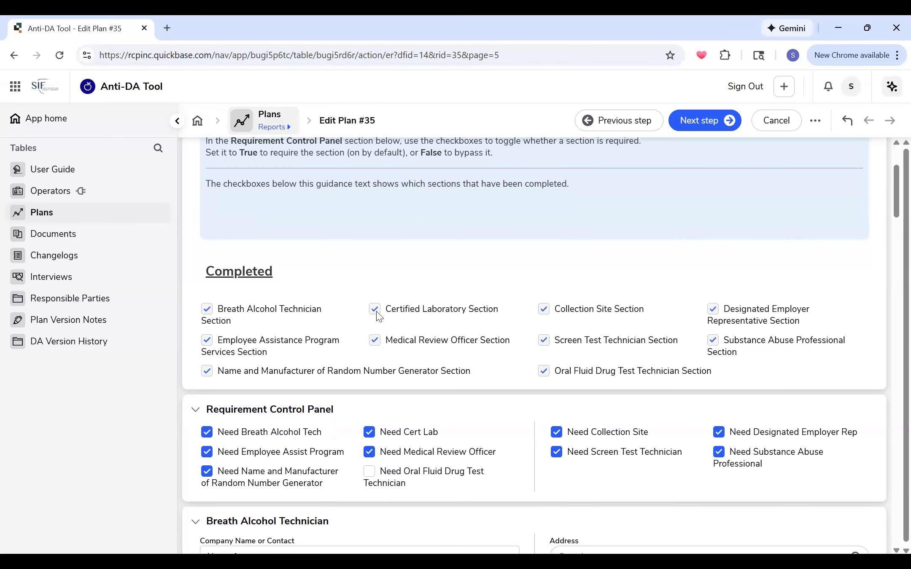
scroll(447, 380, down, 1)
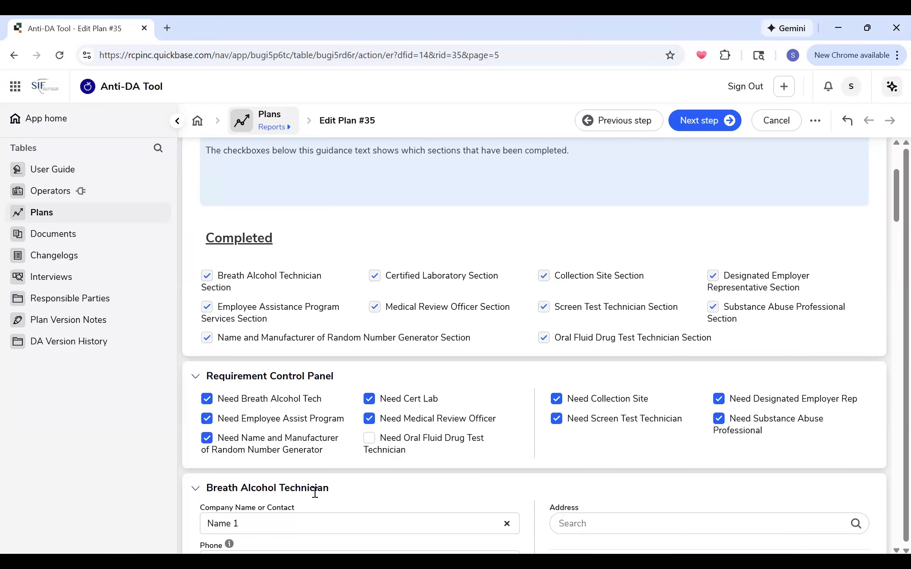
scroll(315, 492, down, 1)
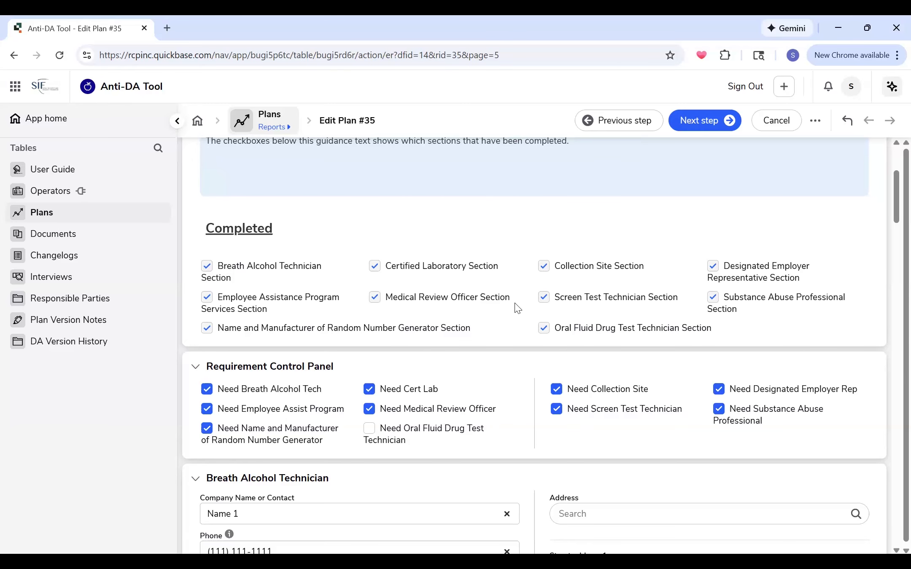
scroll(517, 308, down, 3)
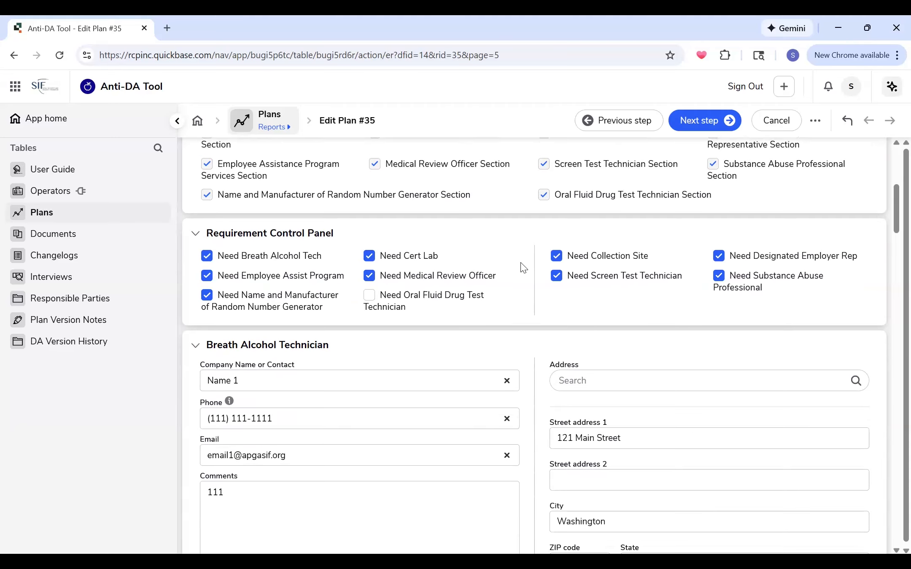
scroll(523, 267, down, 1)
scroll(523, 261, down, 1)
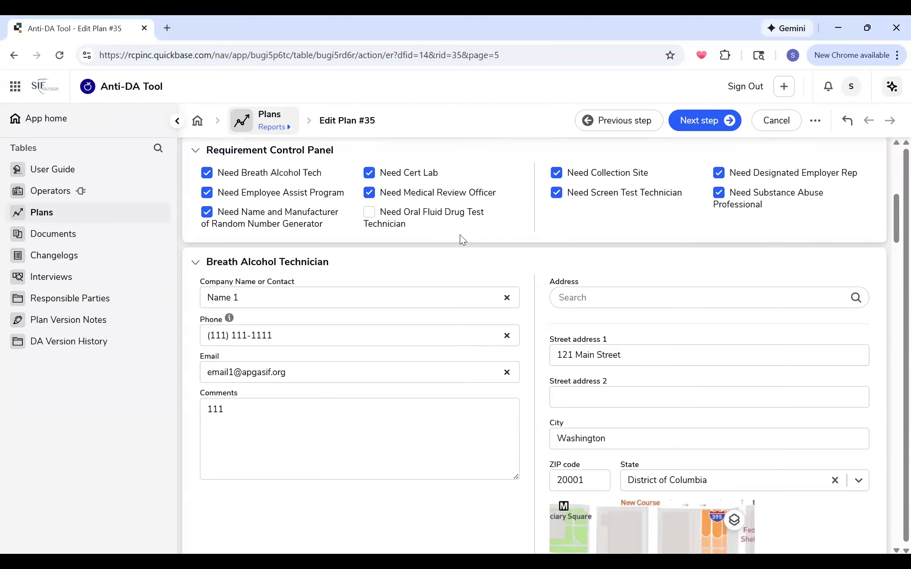
scroll(462, 239, up, 1)
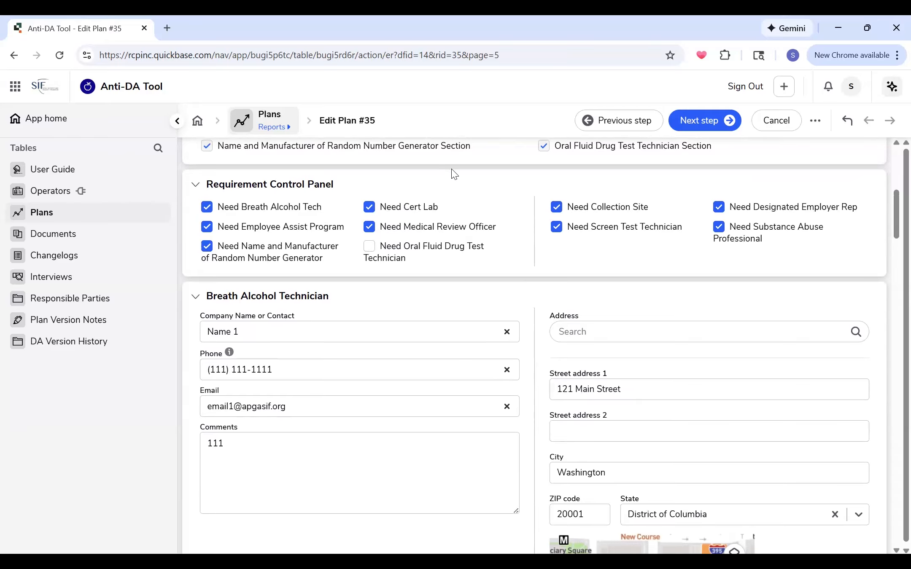
scroll(493, 237, down, 1)
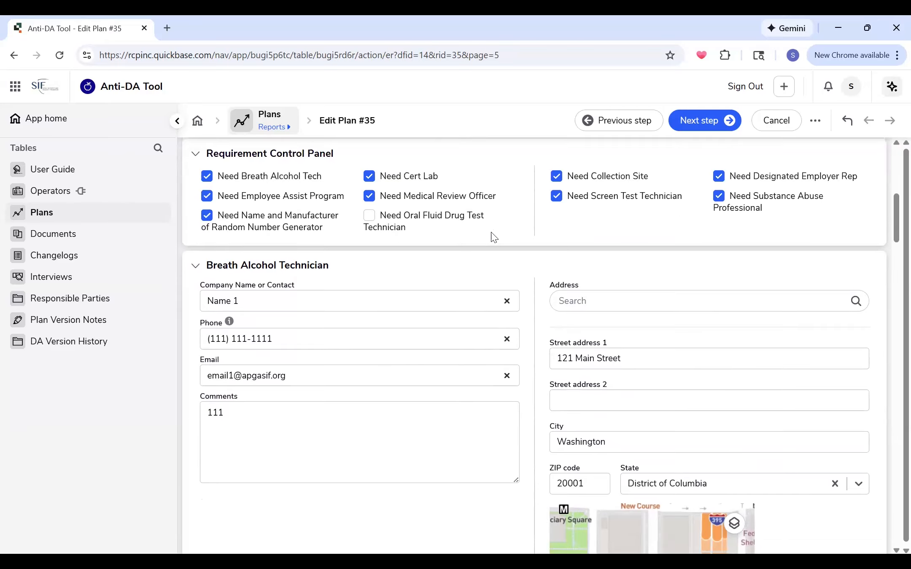
- Review the contact and address details in each responsible party section, from Breath Alcohol Technician to the end of the page
scroll(494, 238, down, 6)
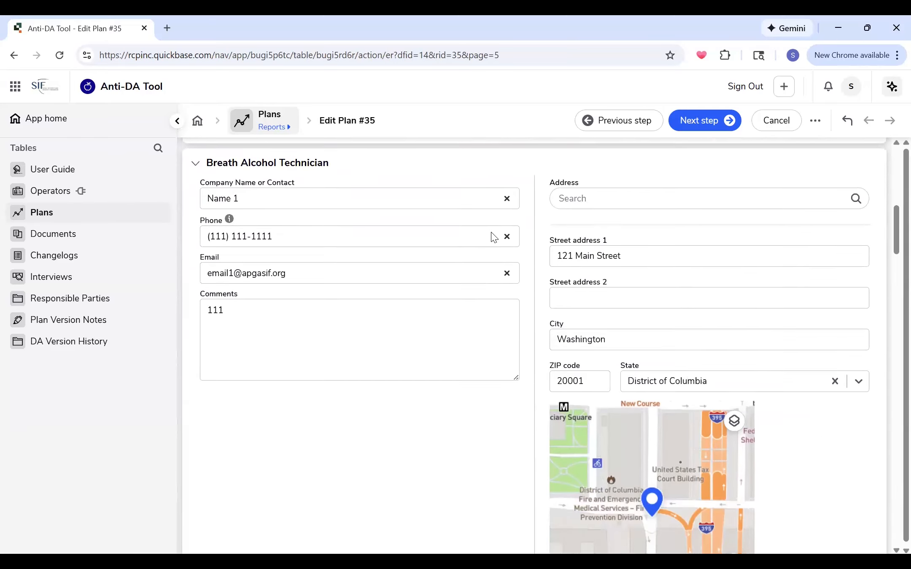
scroll(494, 237, down, 10)
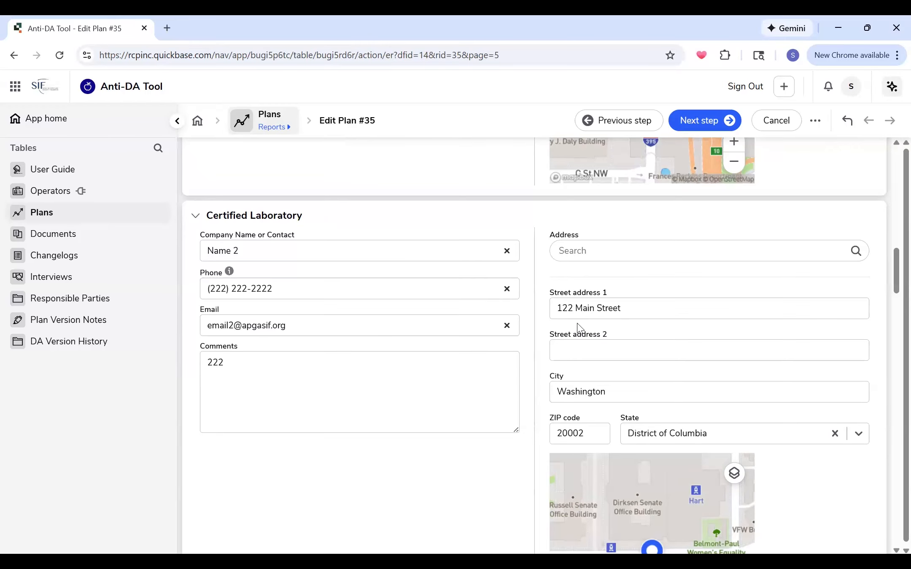
scroll(527, 394, down, 15)
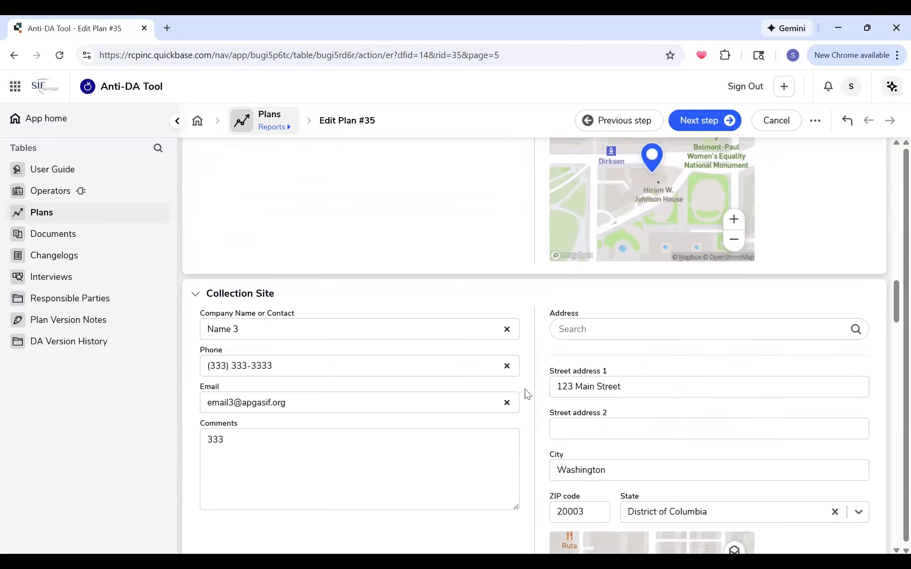
scroll(526, 395, down, 10)
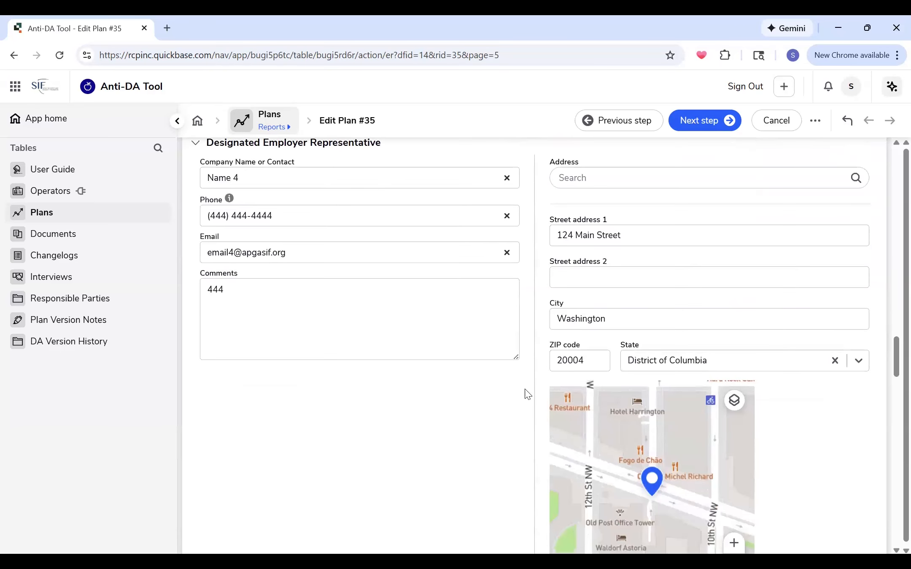
scroll(526, 394, down, 10)
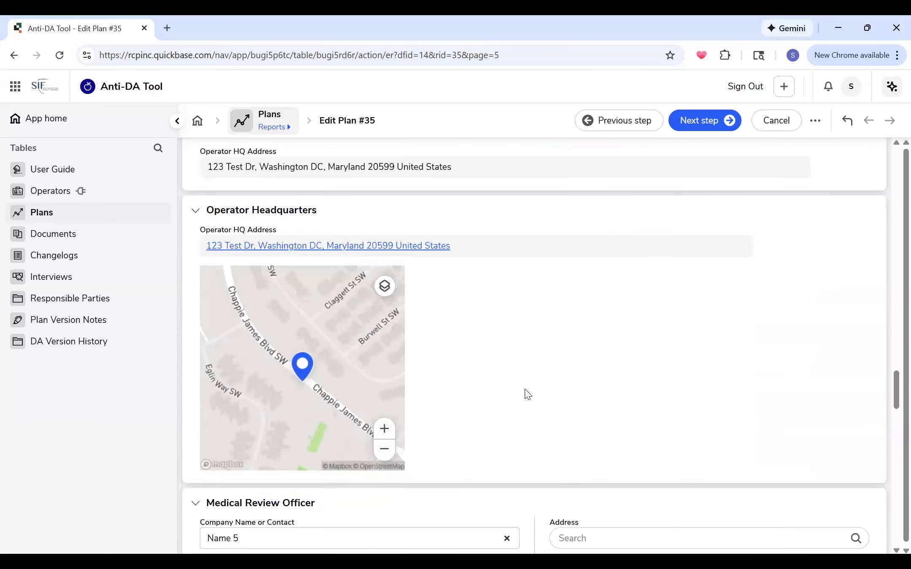
scroll(527, 395, down, 12)
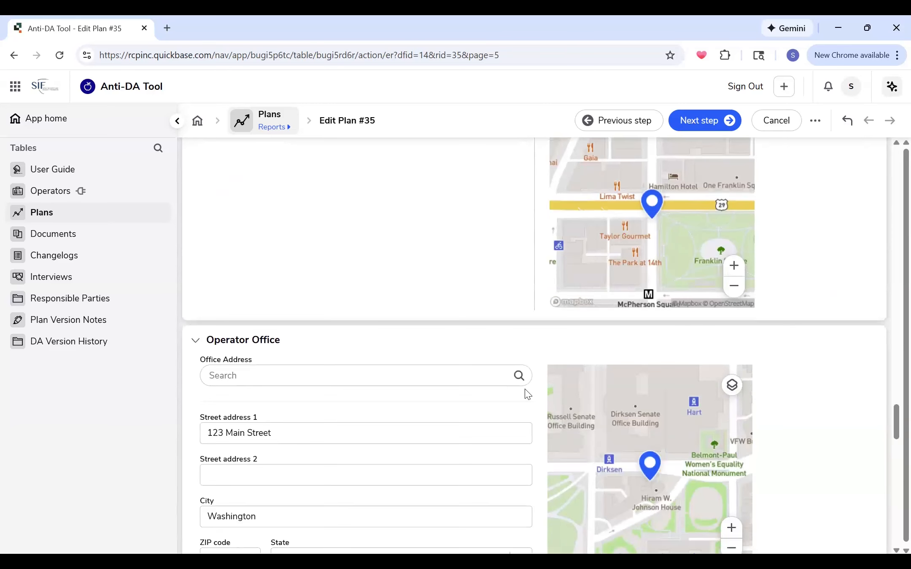
scroll(527, 394, down, 12)
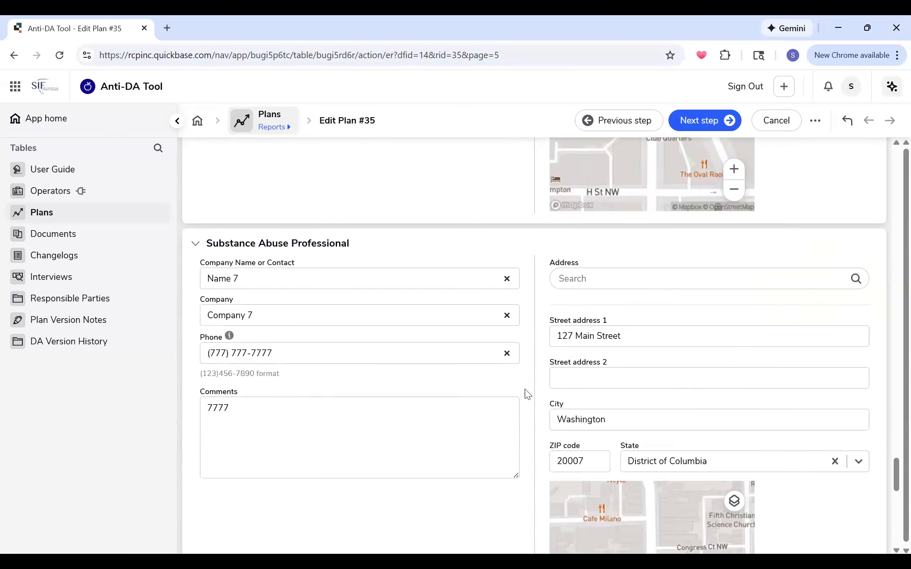
scroll(527, 394, down, 8)
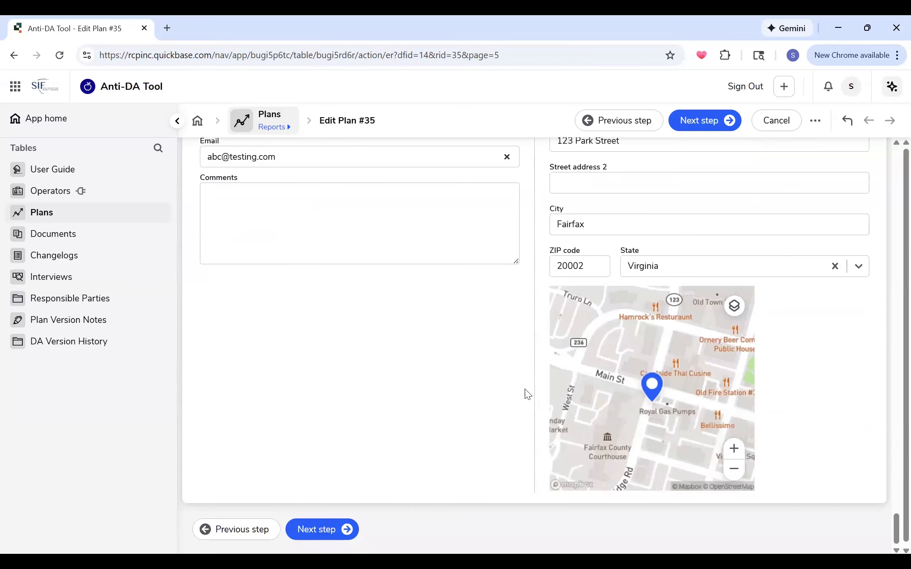
- Advance to System Employees and review the Training Supervisors and Positions tables
click(318, 531)
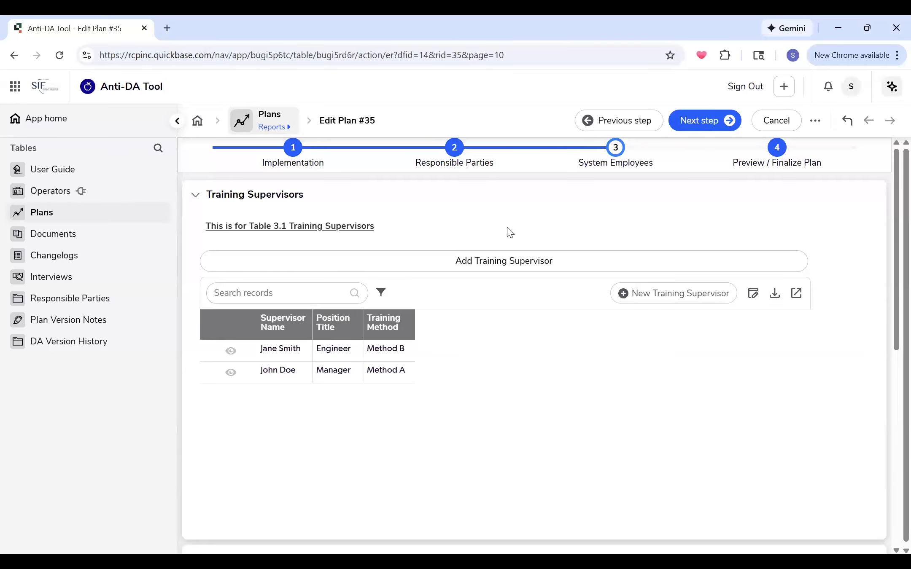
scroll(510, 233, down, 3)
scroll(550, 325, down, 1)
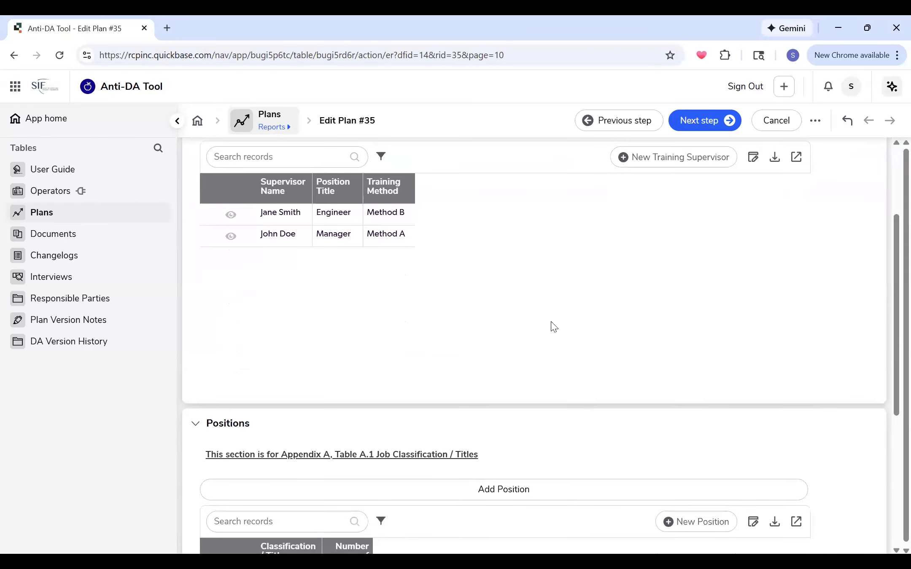
scroll(551, 325, up, 3)
scroll(463, 290, up, 1)
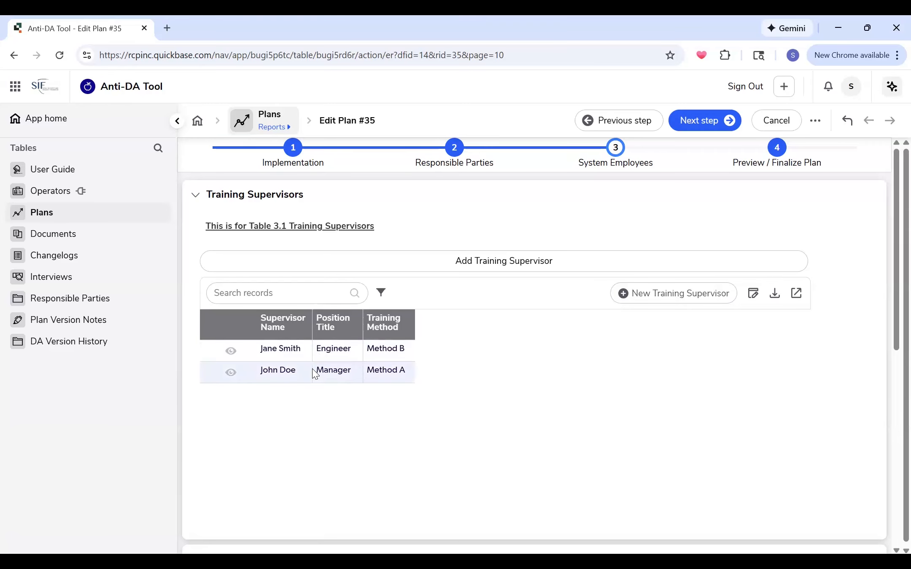
scroll(314, 373, down, 6)
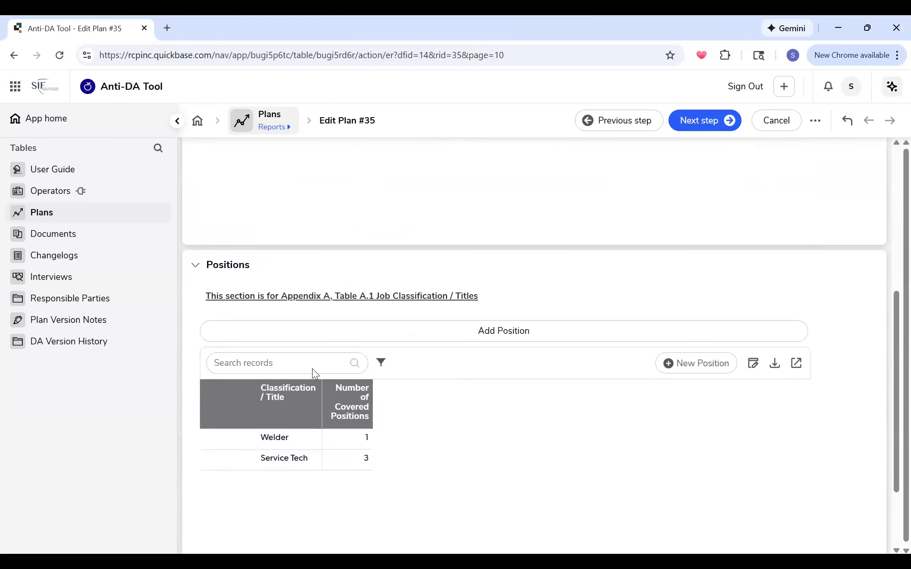
- Advance to Preview / Finalize Plan and review the guidance, the Plan Information section and the Plan Version History table
scroll(315, 373, down, 3)
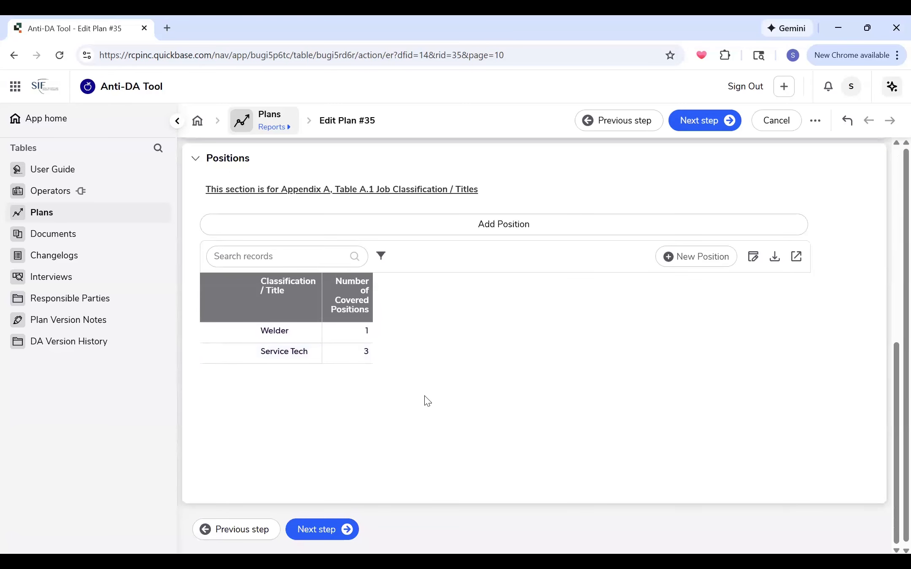
click(310, 533)
click(311, 532)
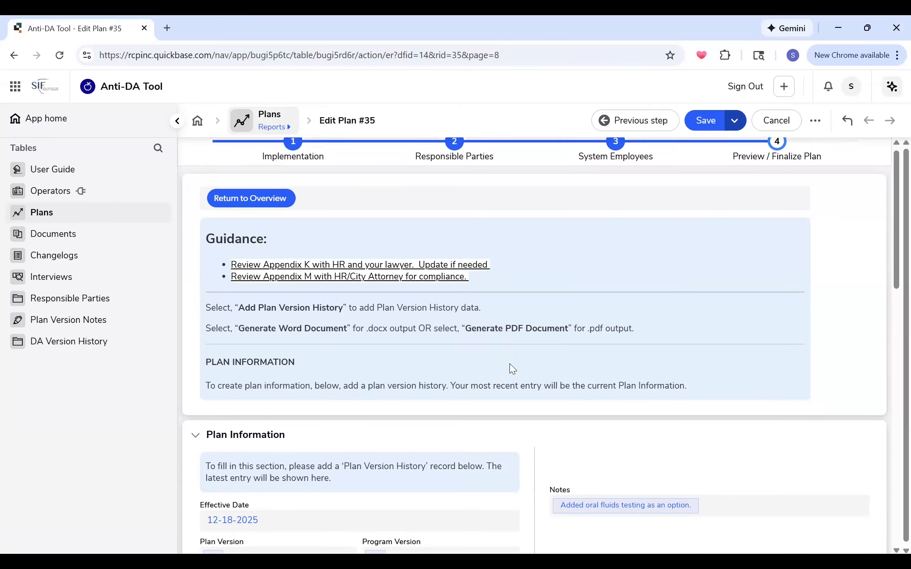
scroll(499, 343, down, 1)
scroll(499, 343, down, 2)
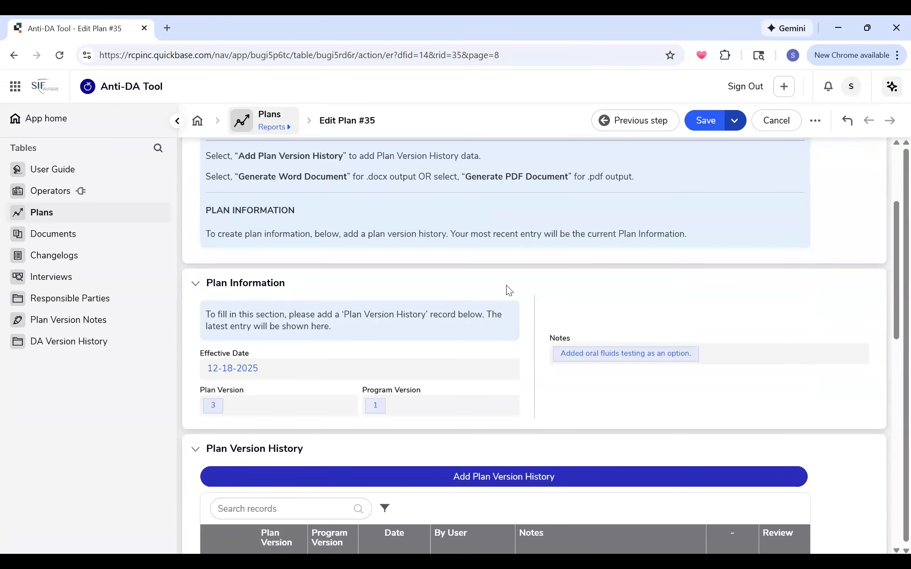
scroll(529, 292, down, 1)
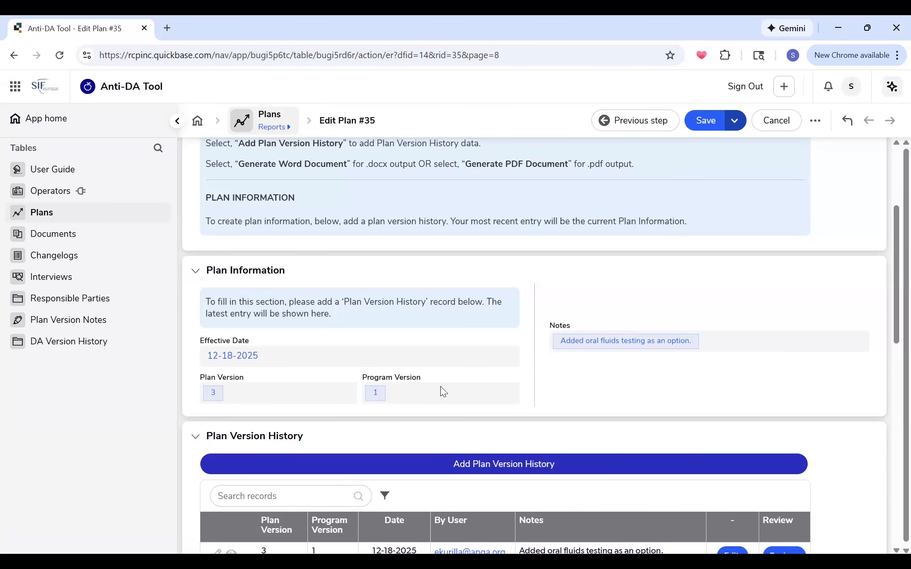
scroll(484, 381, down, 1)
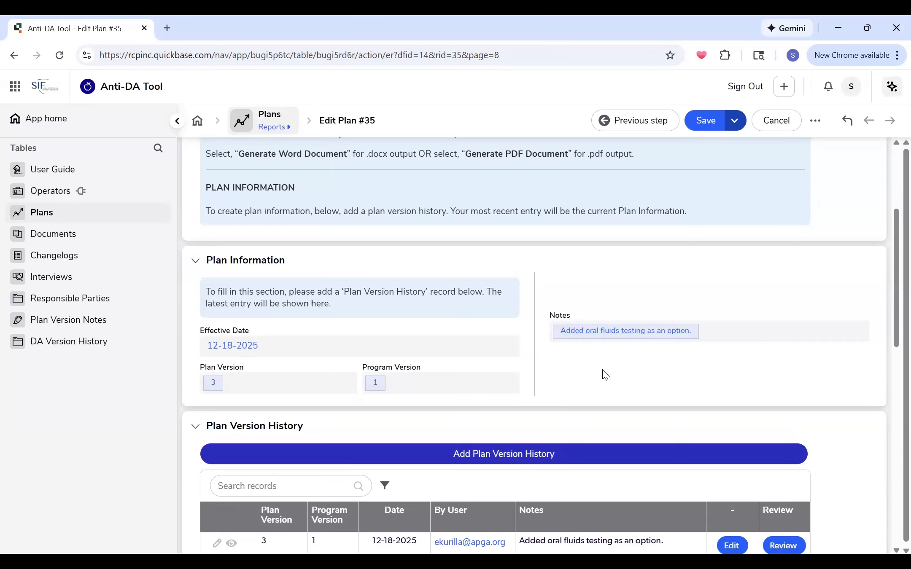
scroll(470, 390, down, 3)
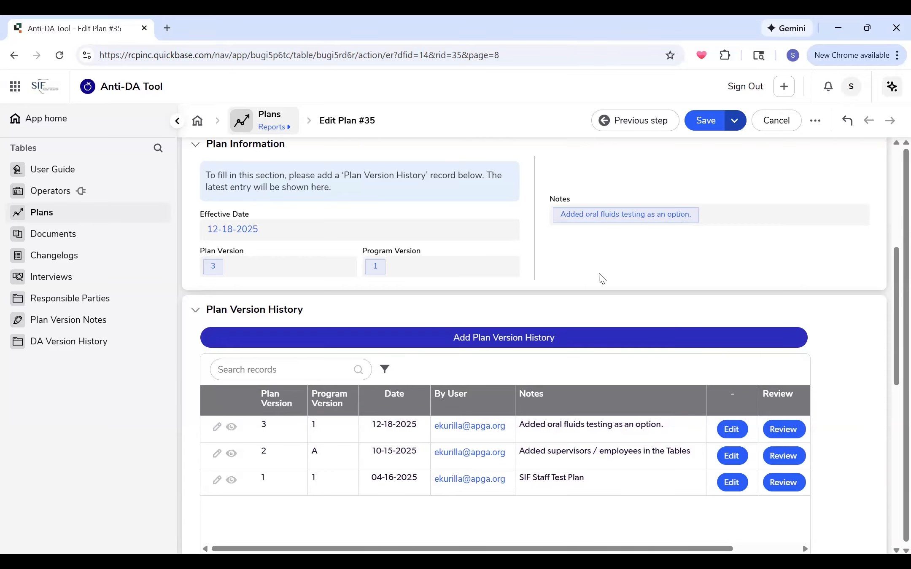
- Examine the Word and PDF generation options under Document Actions and the list of generated files under Documents
scroll(600, 278, down, 5)
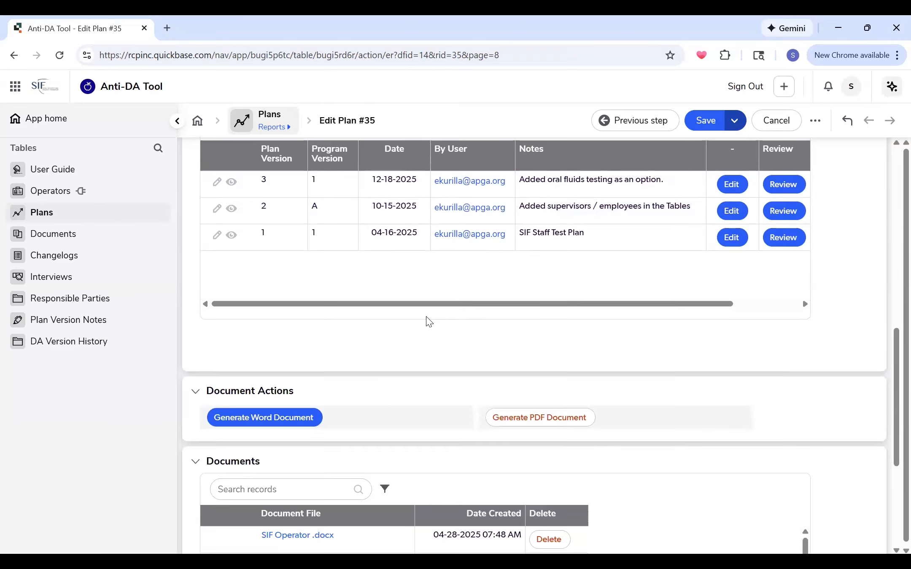
scroll(417, 288, down, 1)
scroll(417, 288, down, 1)
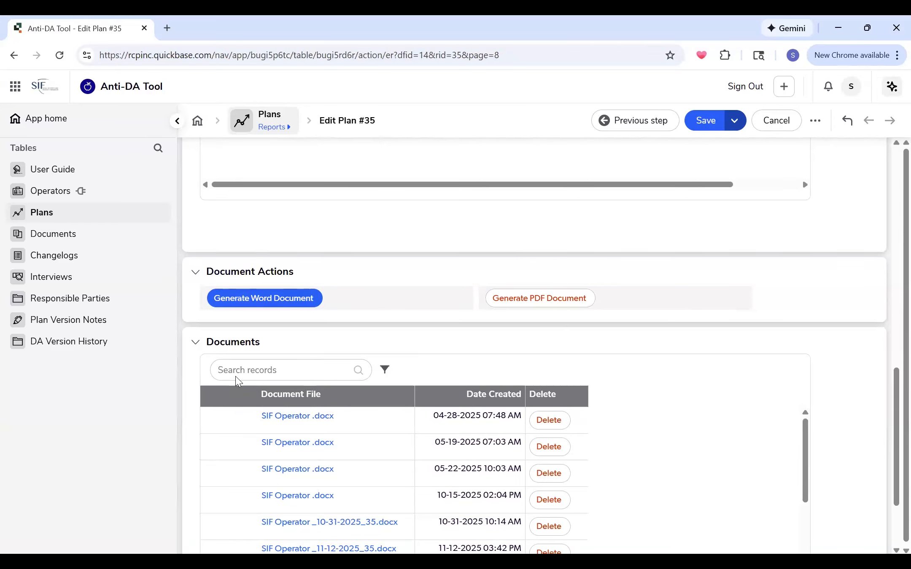
scroll(236, 380, down, 1)
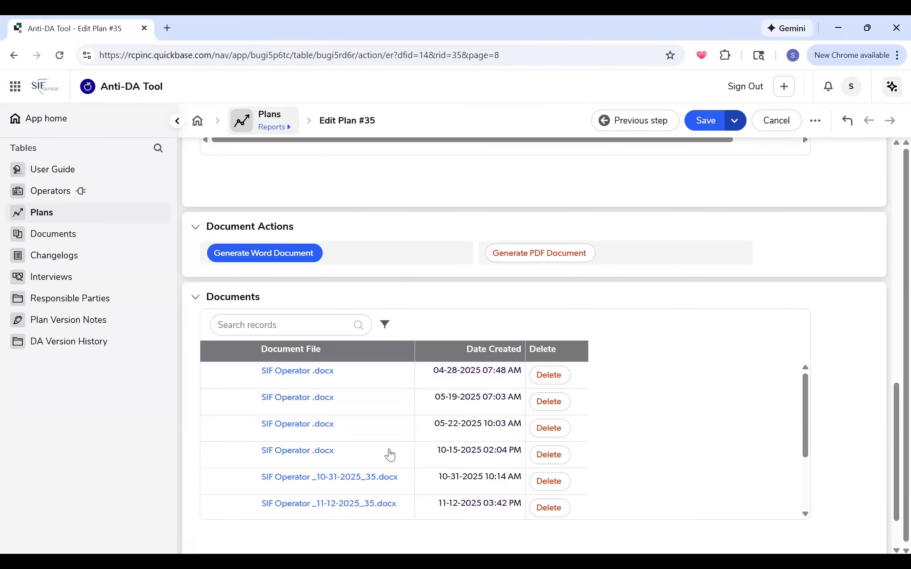
scroll(312, 514, down, 2)
- Save the plan from the Preview / Finalize Plan step and start revising the 2024 SIF Operator plan again
click(307, 528)
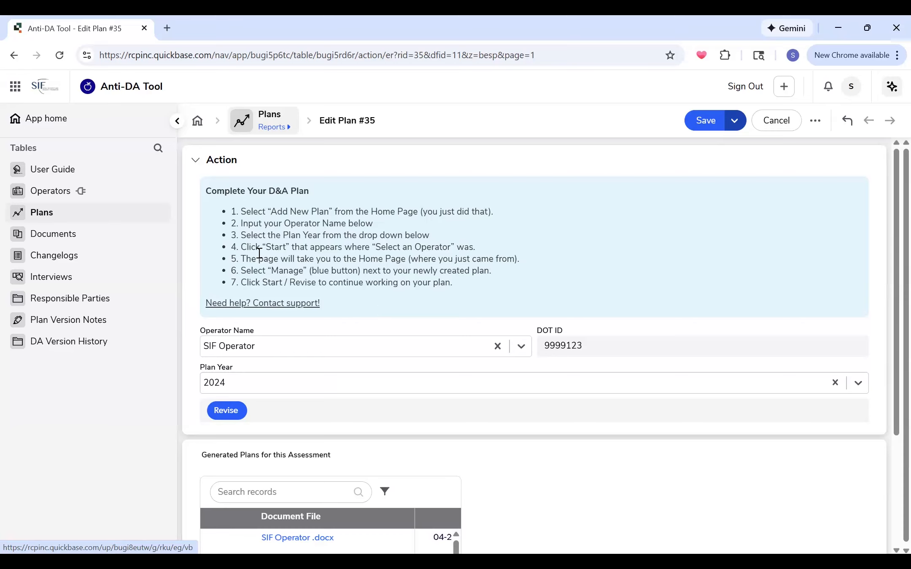
click(227, 416)
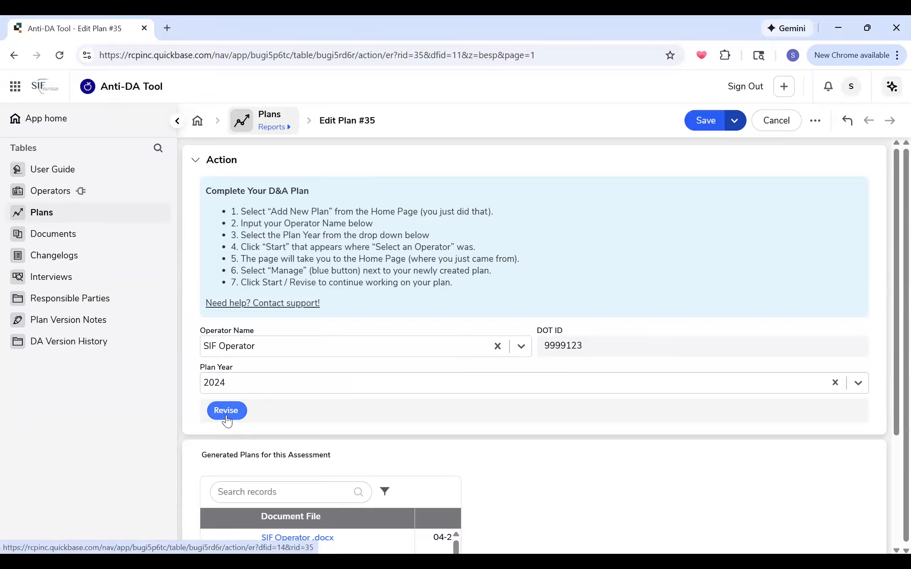